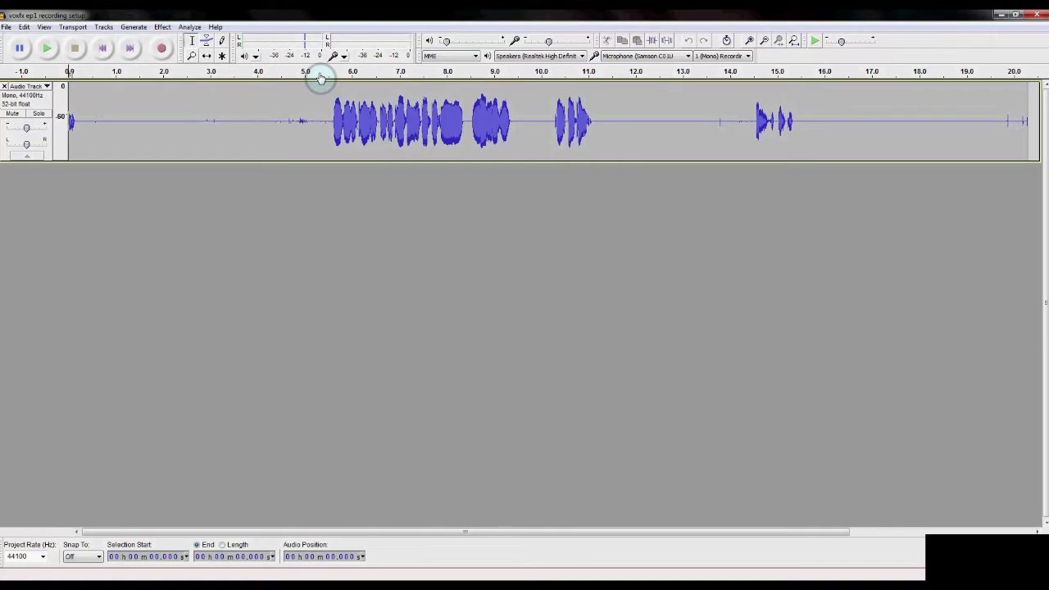
- Play back the recording, then normalize the entire track to a -1.0 dB peak, removing DC offset
click(321, 76)
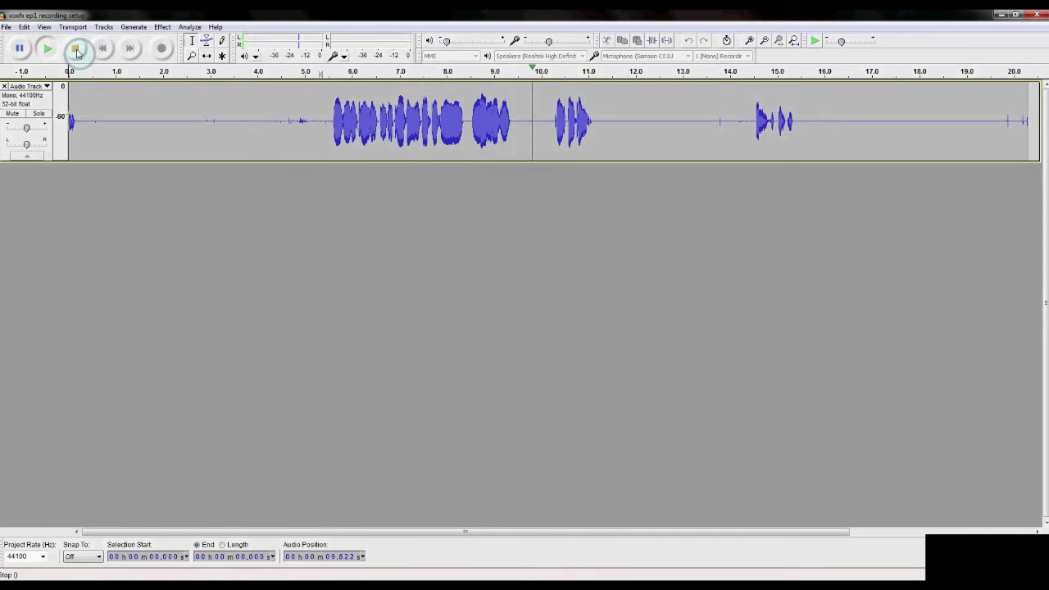
click(75, 50)
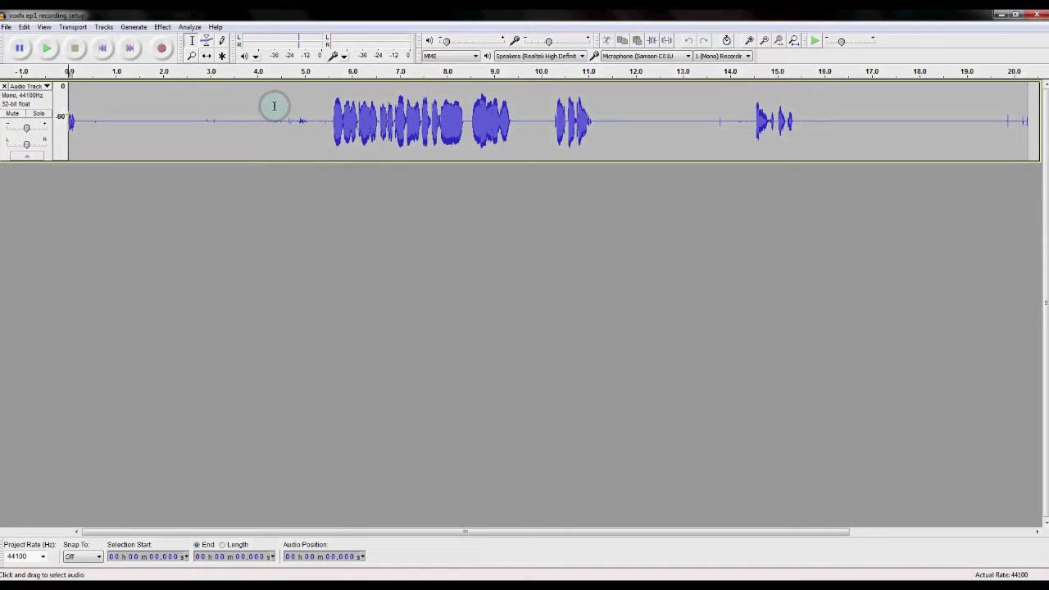
key(ctrl+a)
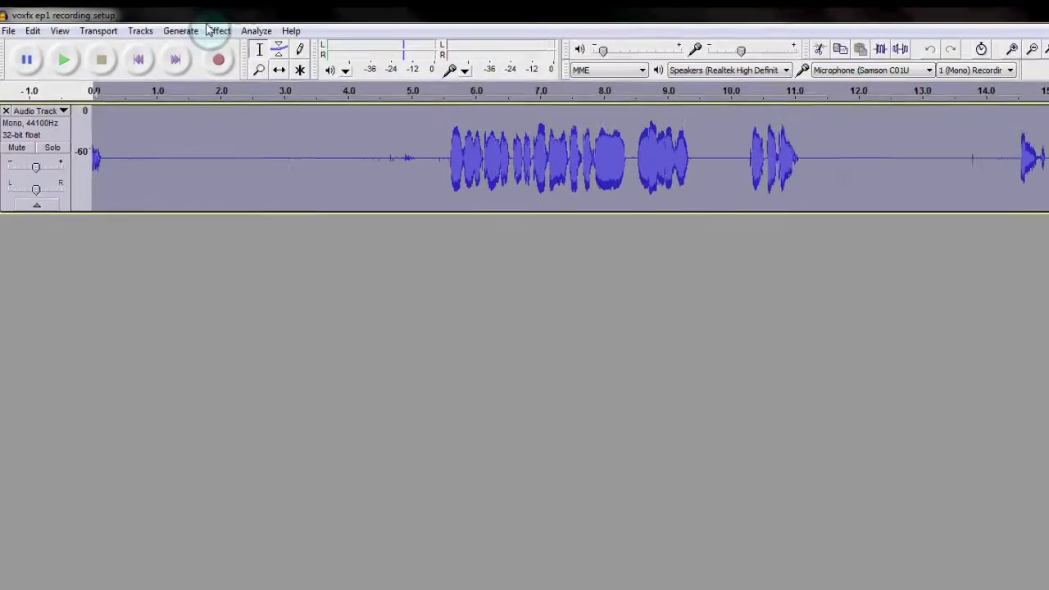
click(314, 42)
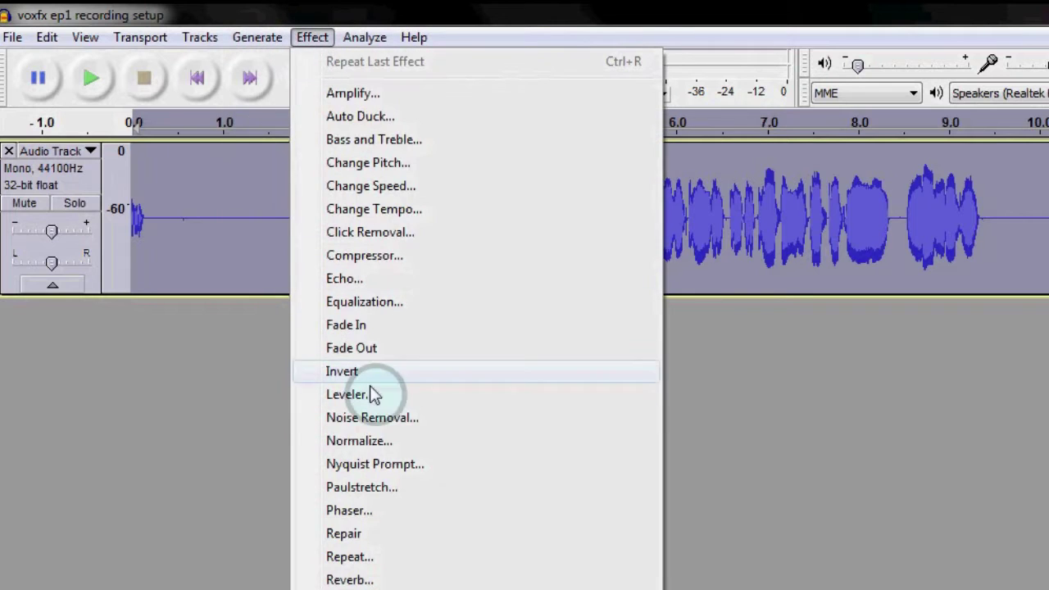
click(395, 444)
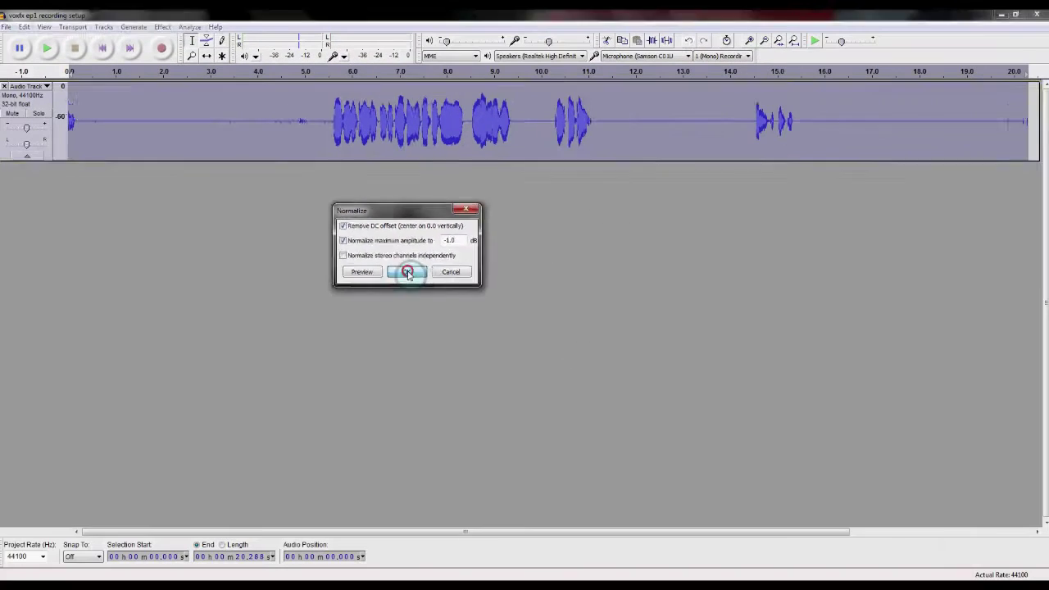
click(515, 359)
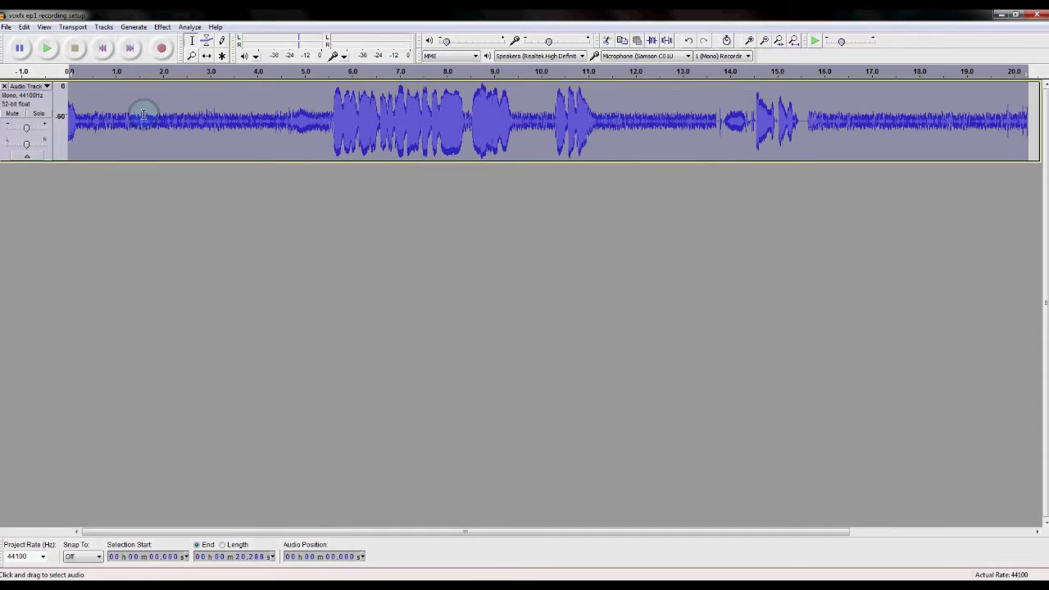
- Audition a quiet stretch near the start and narrow the selection to noise-only audio, about 0.5–1.7 s
drag(125, 116, 254, 119)
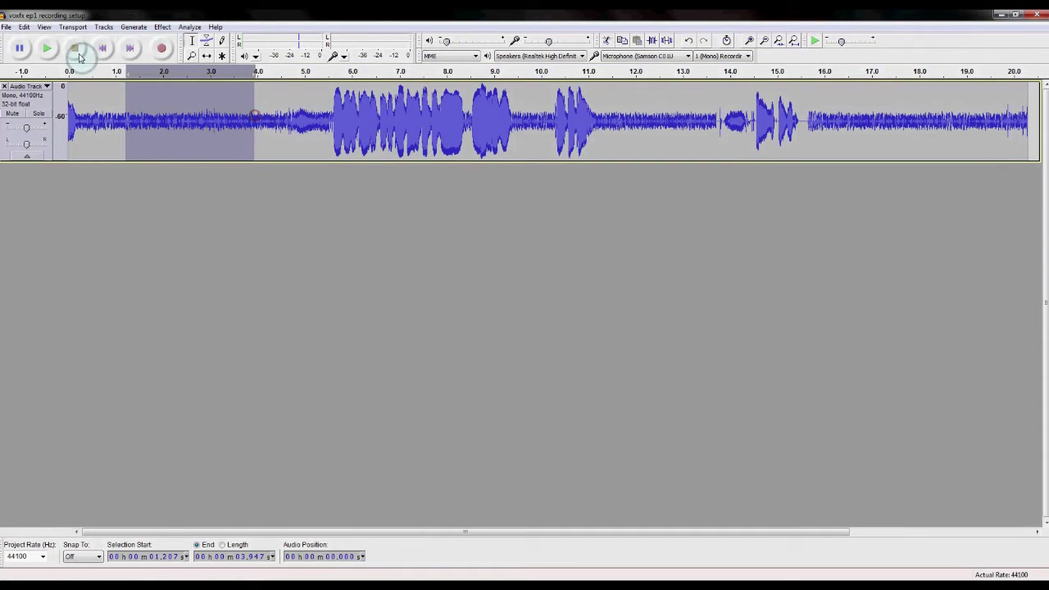
click(47, 49)
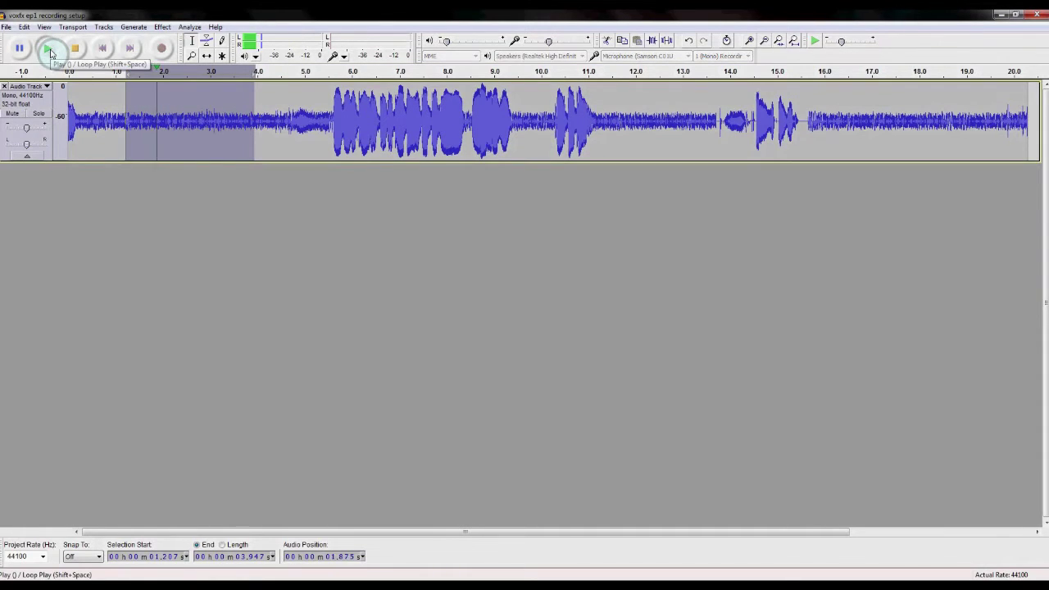
click(75, 50)
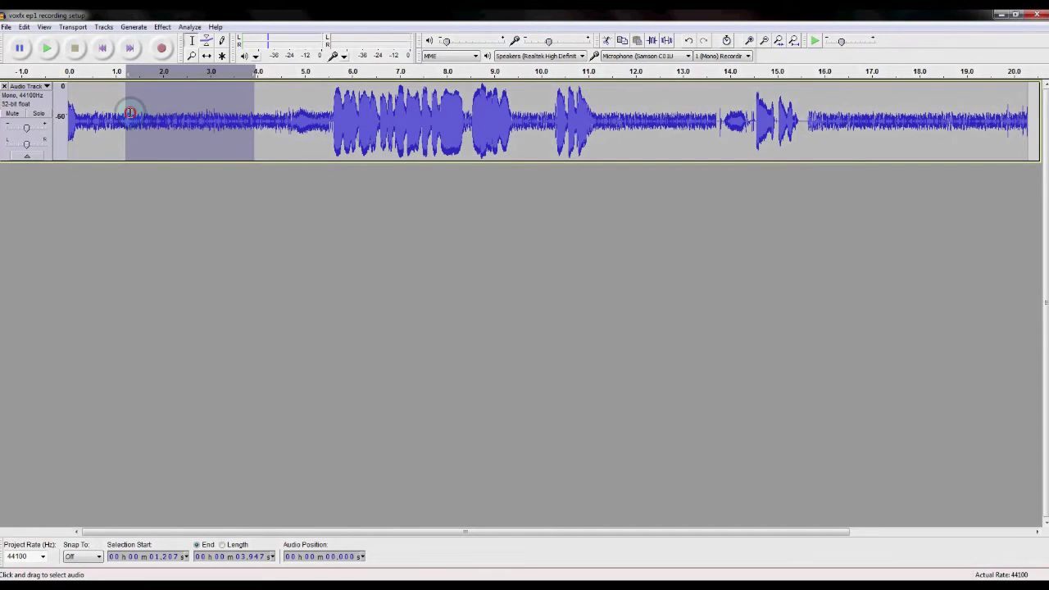
drag(129, 120, 155, 136)
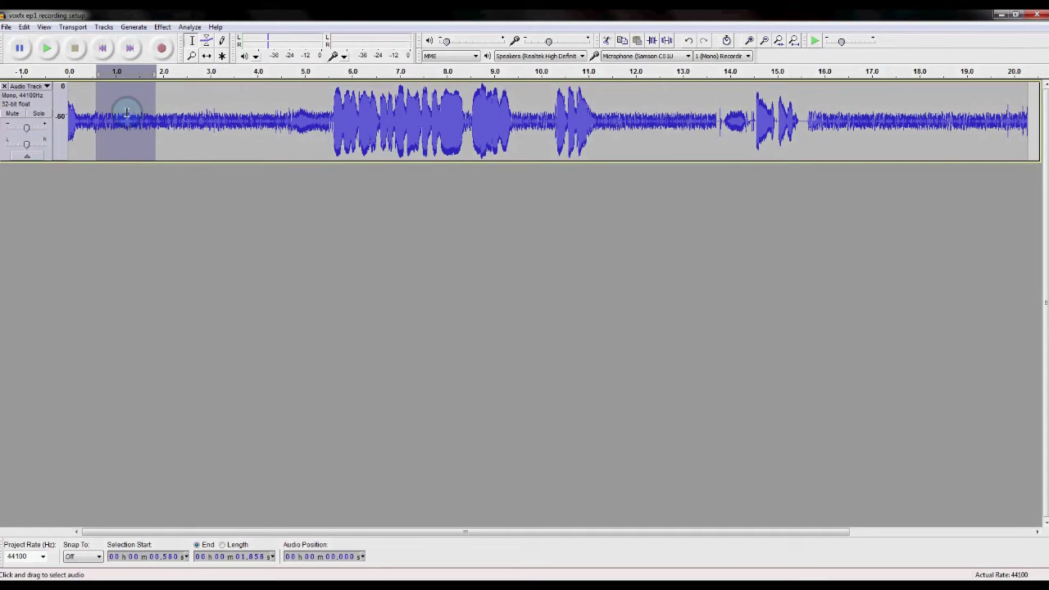
drag(150, 109, 94, 111)
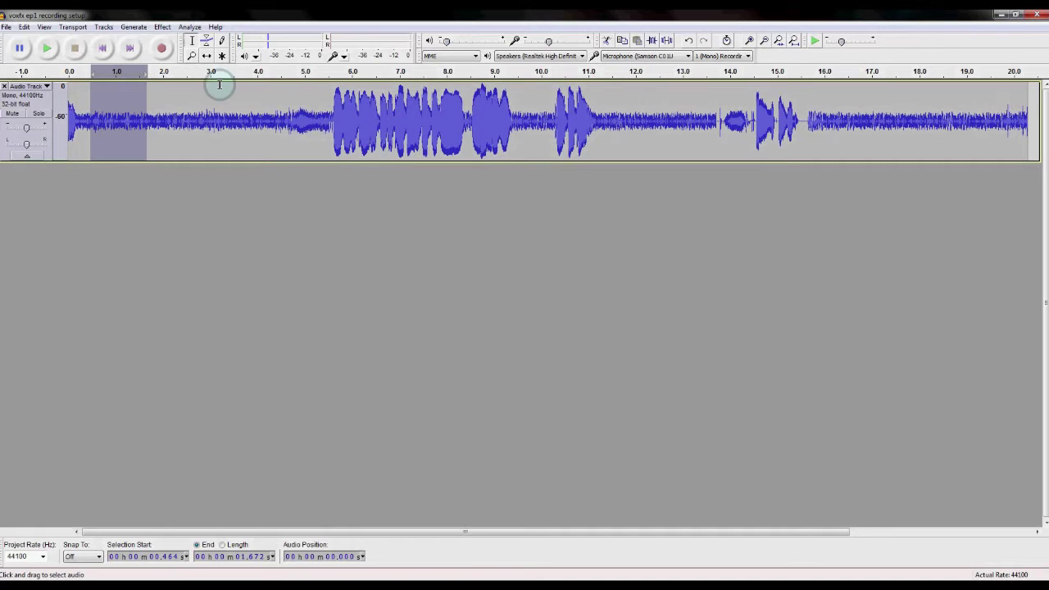
- Get a Noise Removal noise profile from the selected noise-only region
click(130, 28)
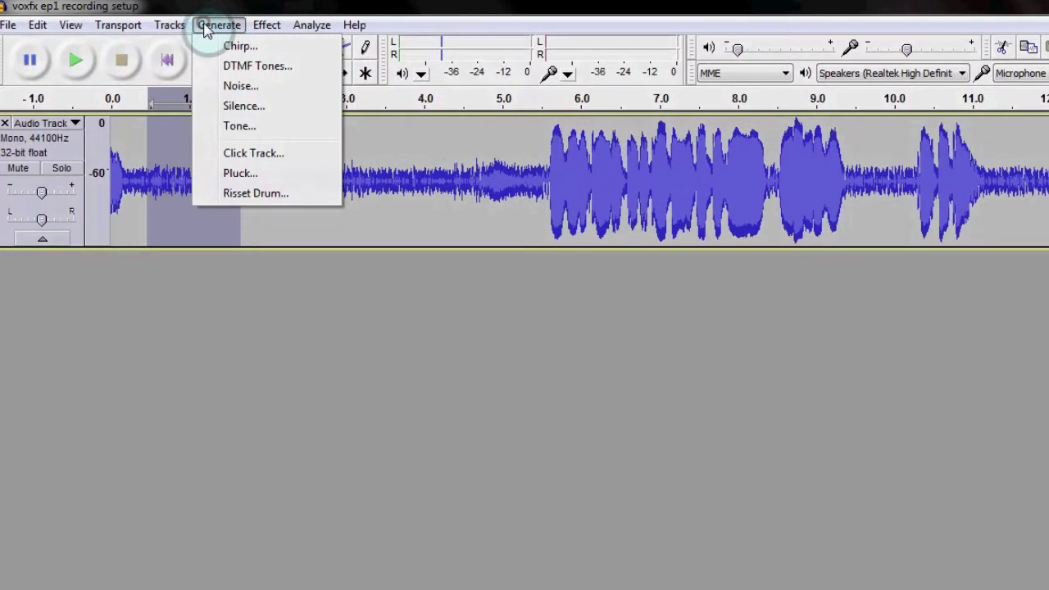
mouse_move(267, 29)
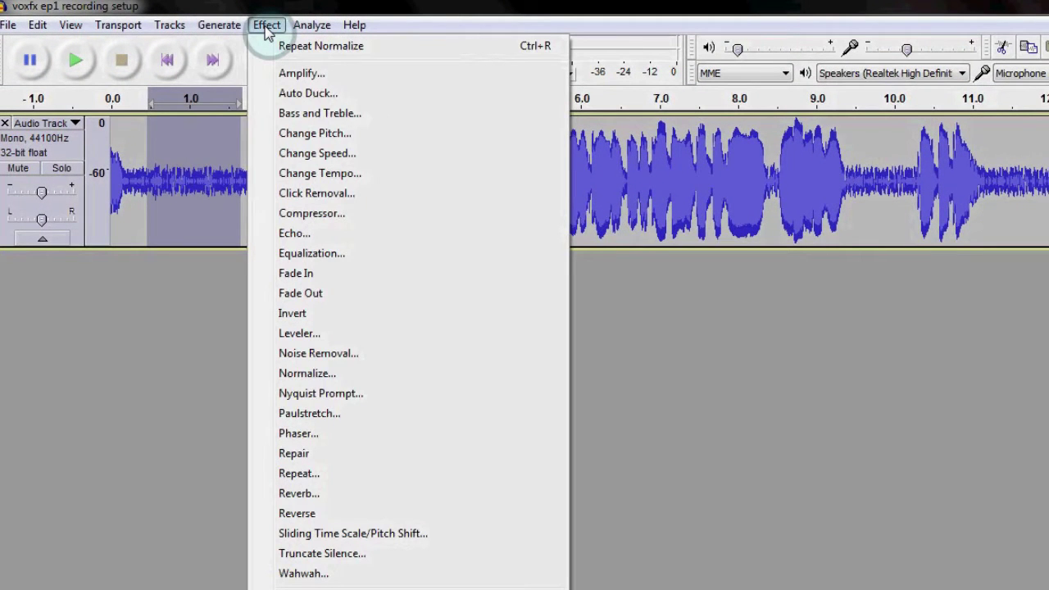
click(321, 355)
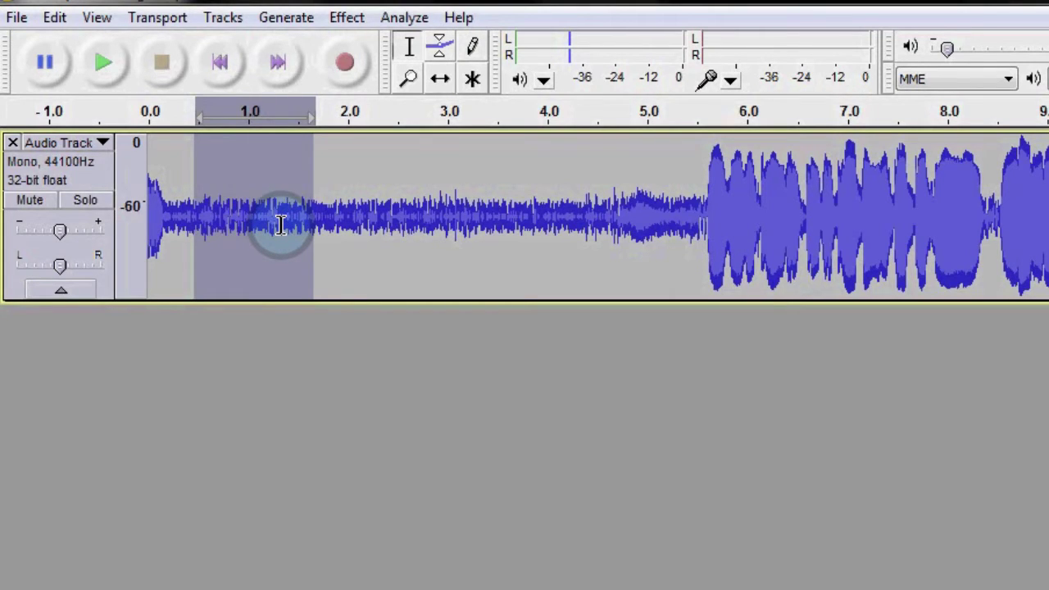
- Select everything and apply Noise Removal with 24 dB noise reduction
key(ctrl+a)
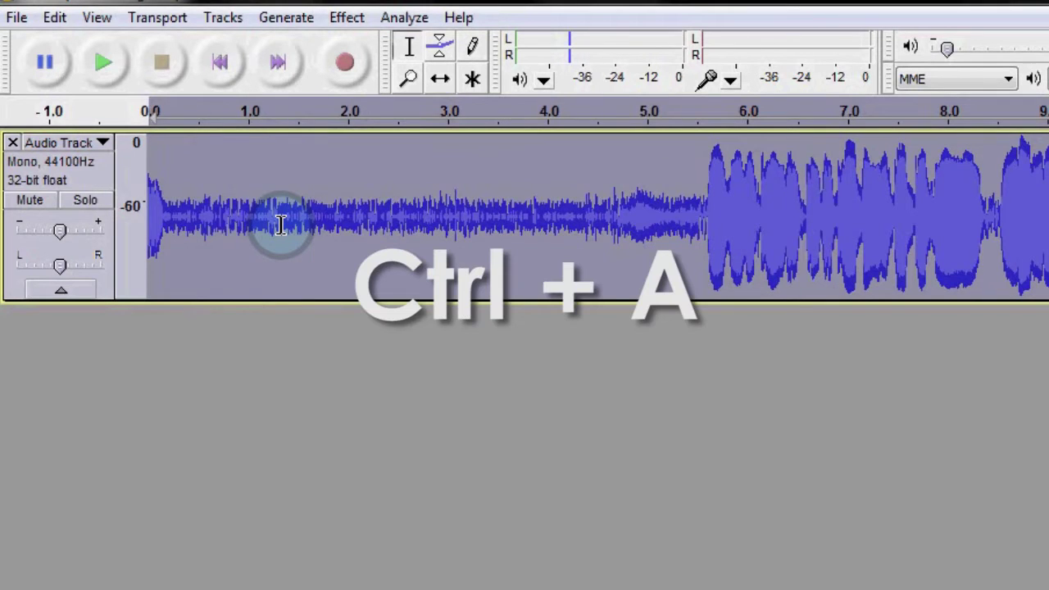
click(347, 22)
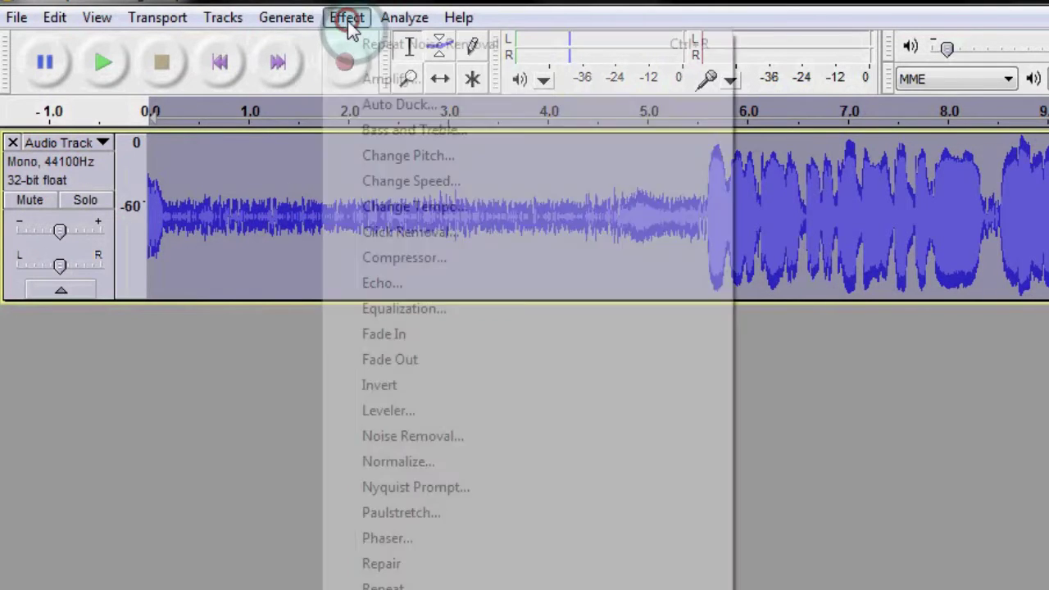
click(414, 436)
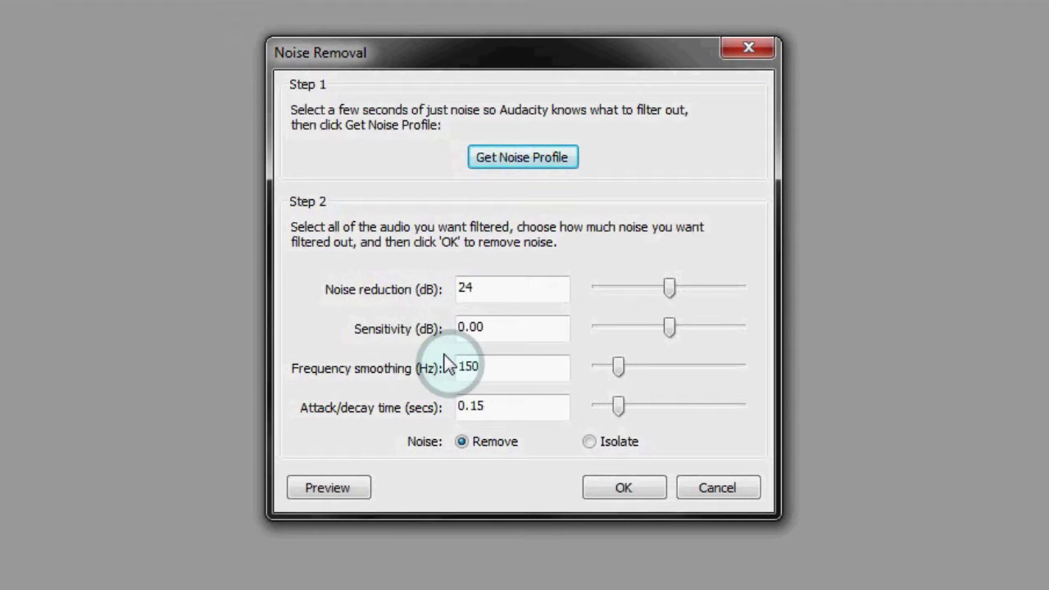
click(621, 490)
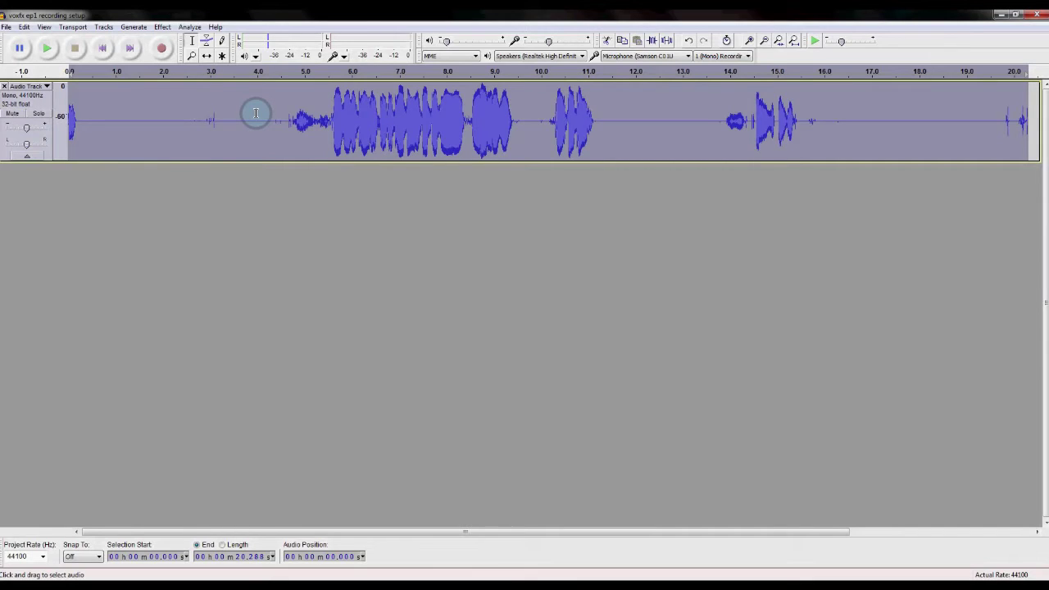
- Cut the silent opening 0–4.68 s and delete the short pause from 4.818 to 5.410 s
drag(288, 114, 66, 133)
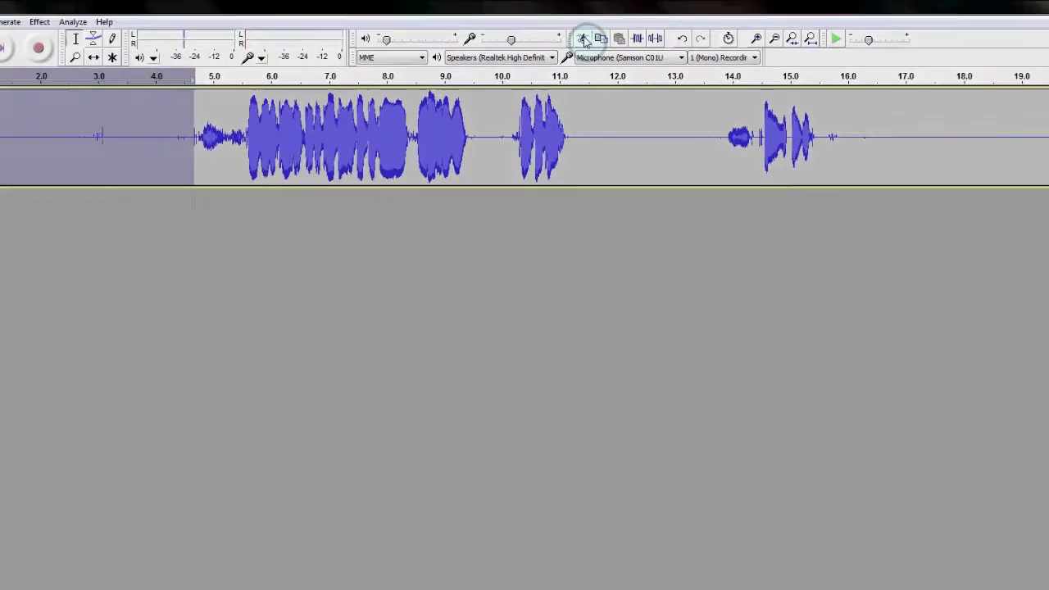
click(485, 33)
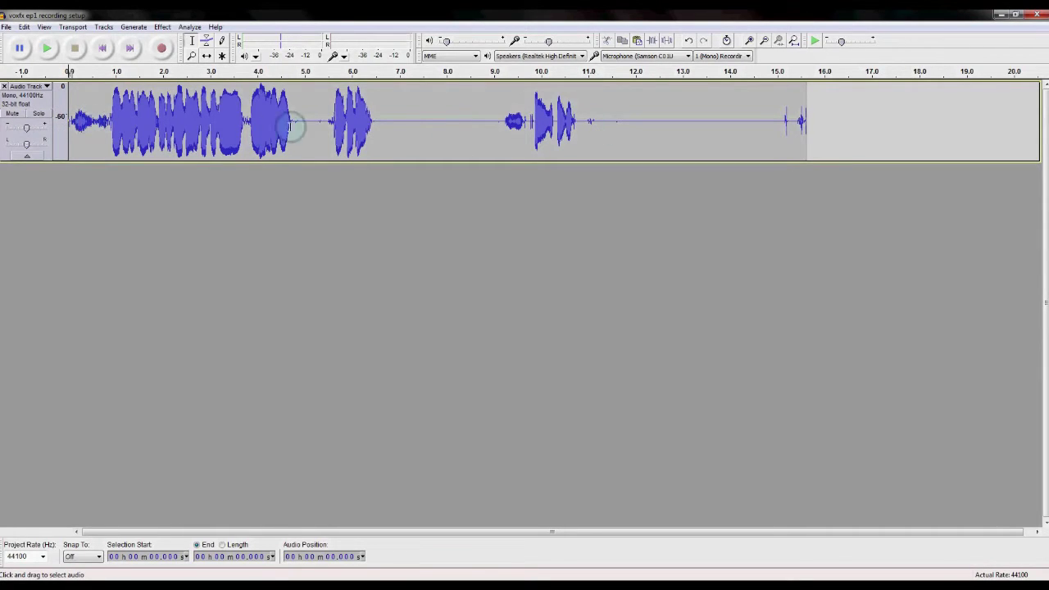
drag(296, 117, 323, 128)
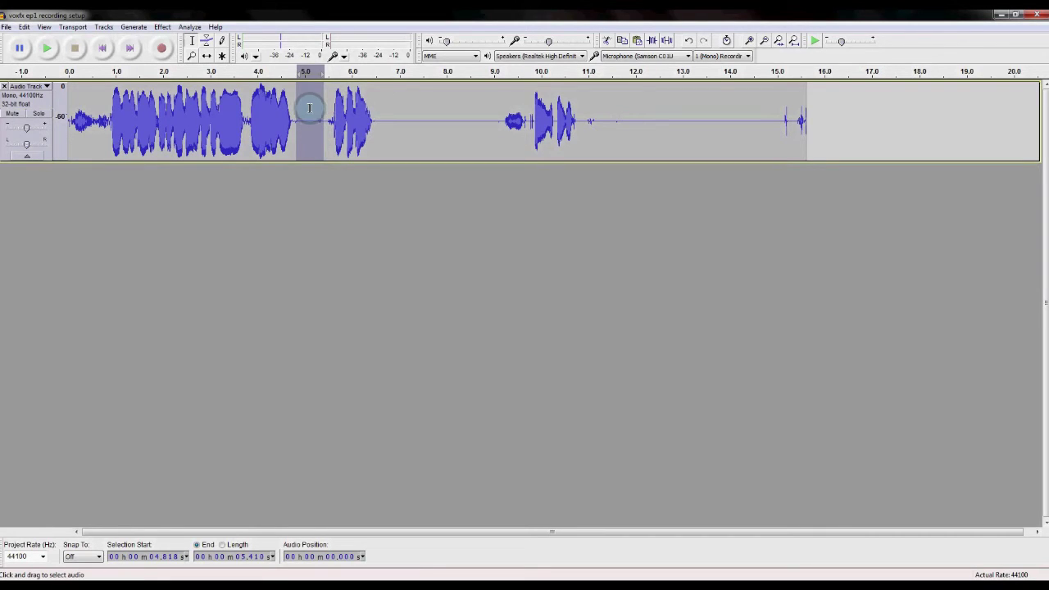
key(Delete)
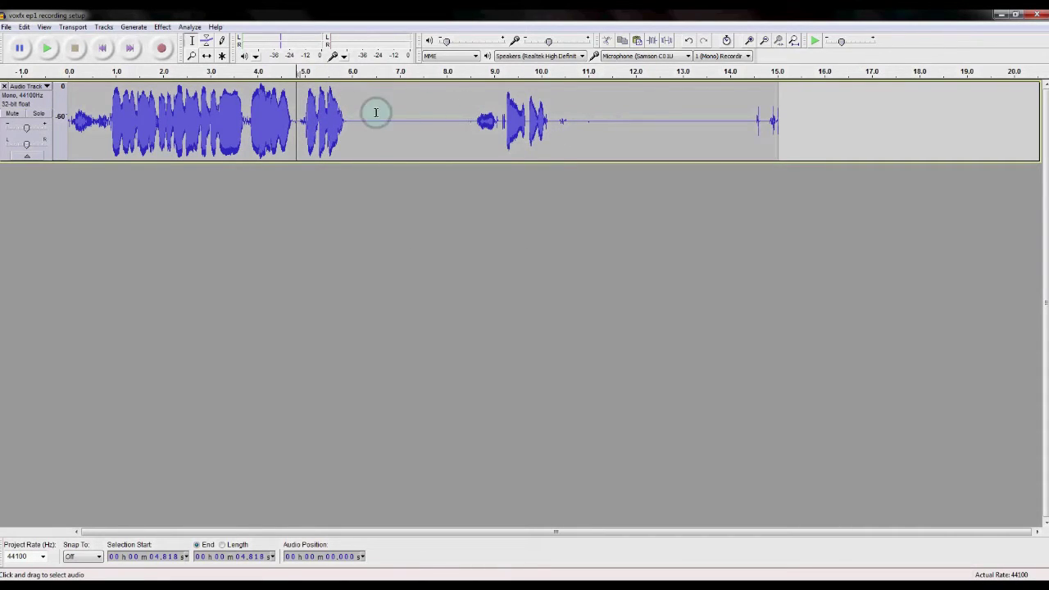
click(457, 119)
- Silence 8.2–11.8 s, delete the silent tail after 6.2 s, and select the whole track
drag(457, 118, 624, 135)
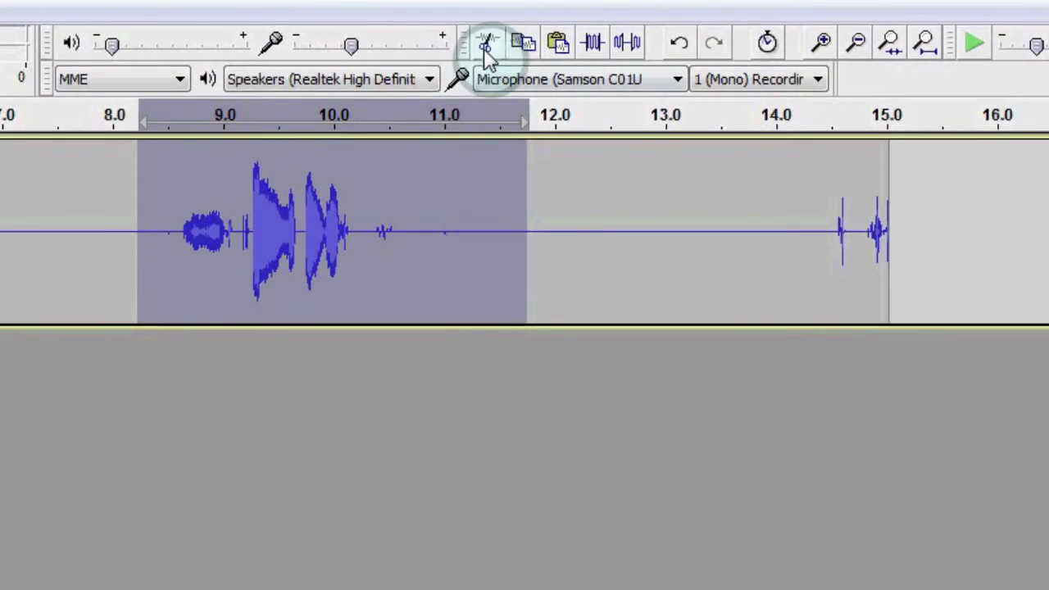
click(628, 45)
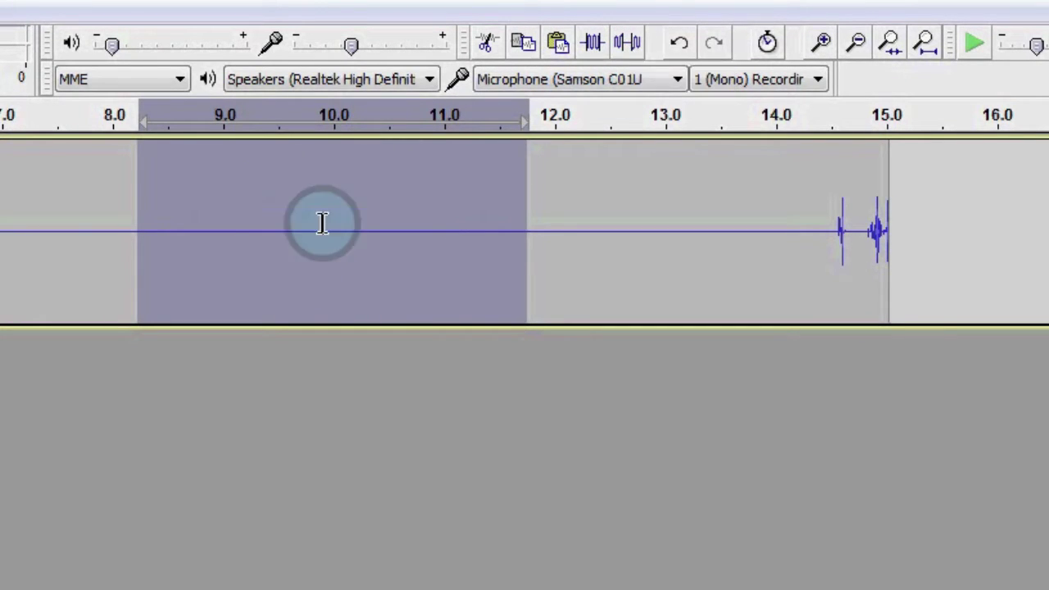
drag(24, 202, 781, 125)
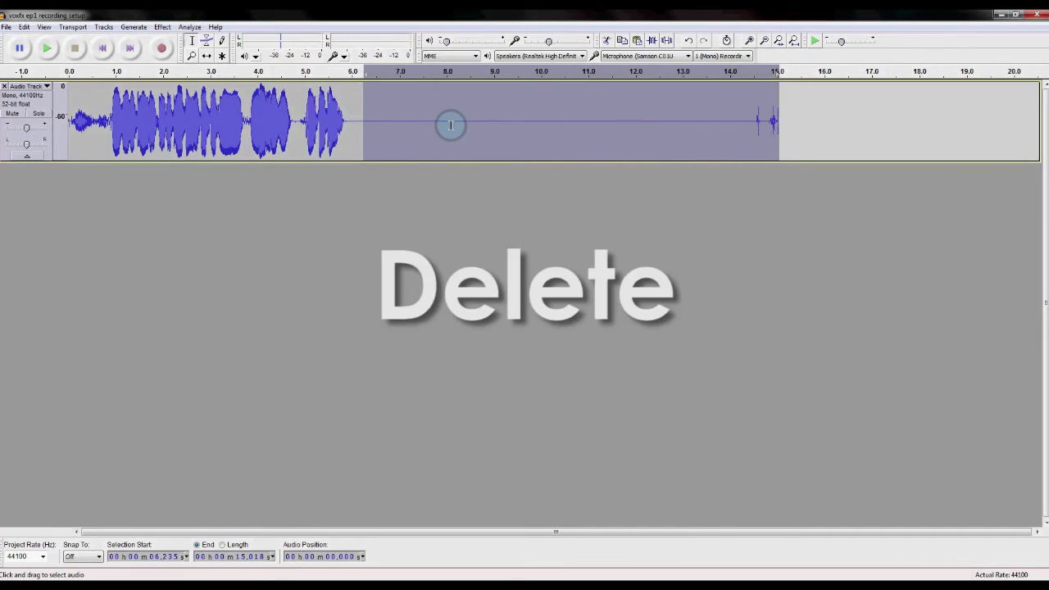
key(Delete)
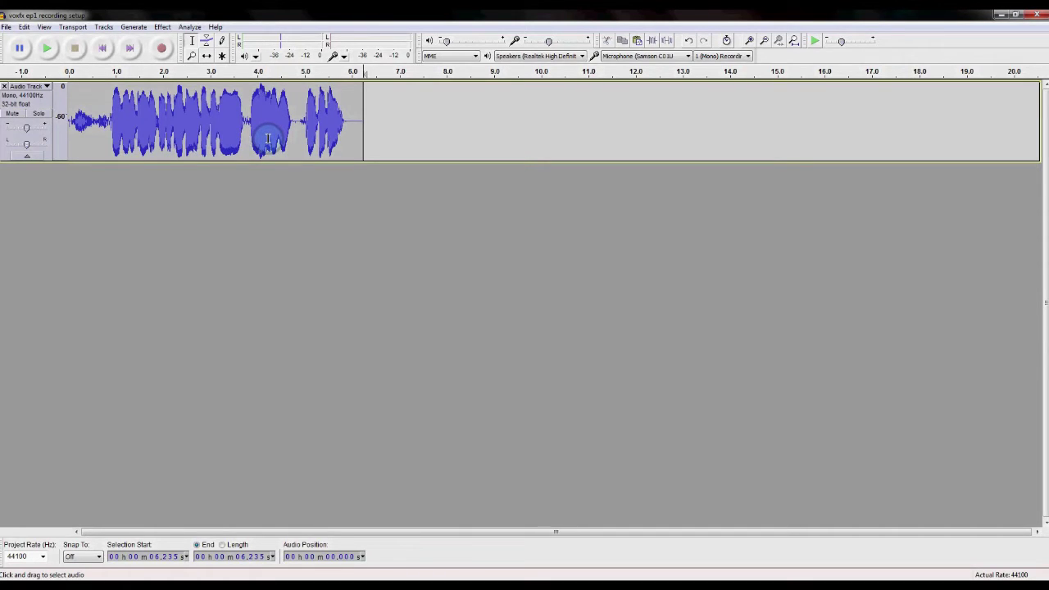
key(ctrl+a)
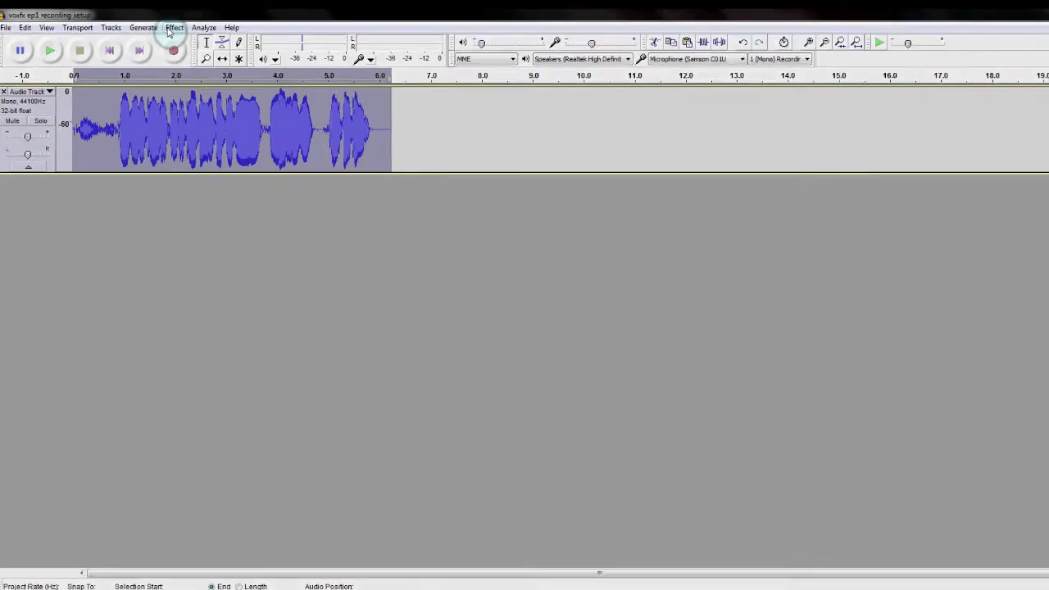
click(162, 27)
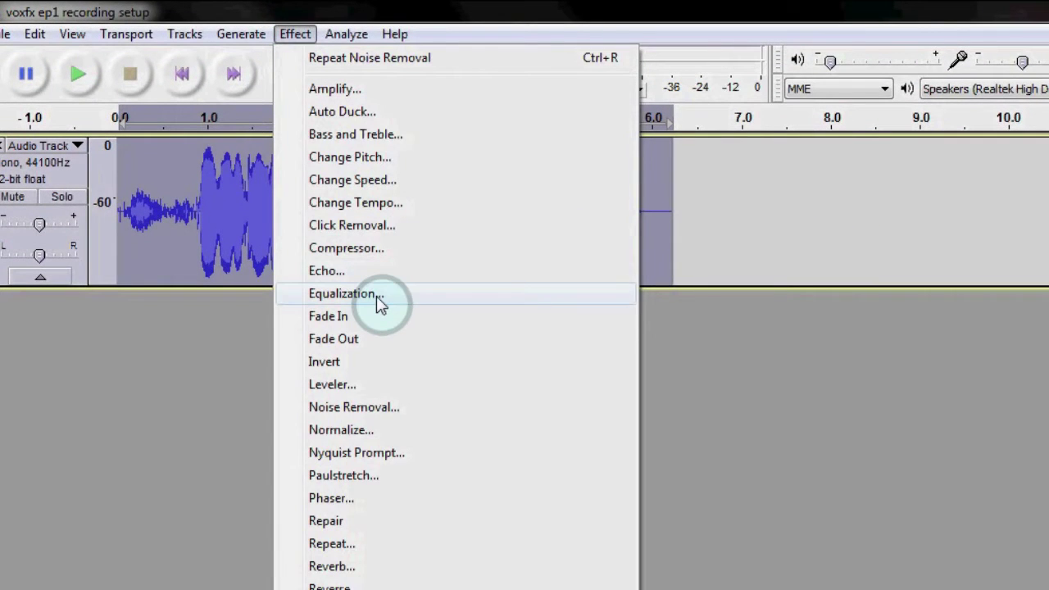
- Apply Equalization using the 100Hz Rumble curve plus a -3 dB dip near 400 Hz
click(377, 297)
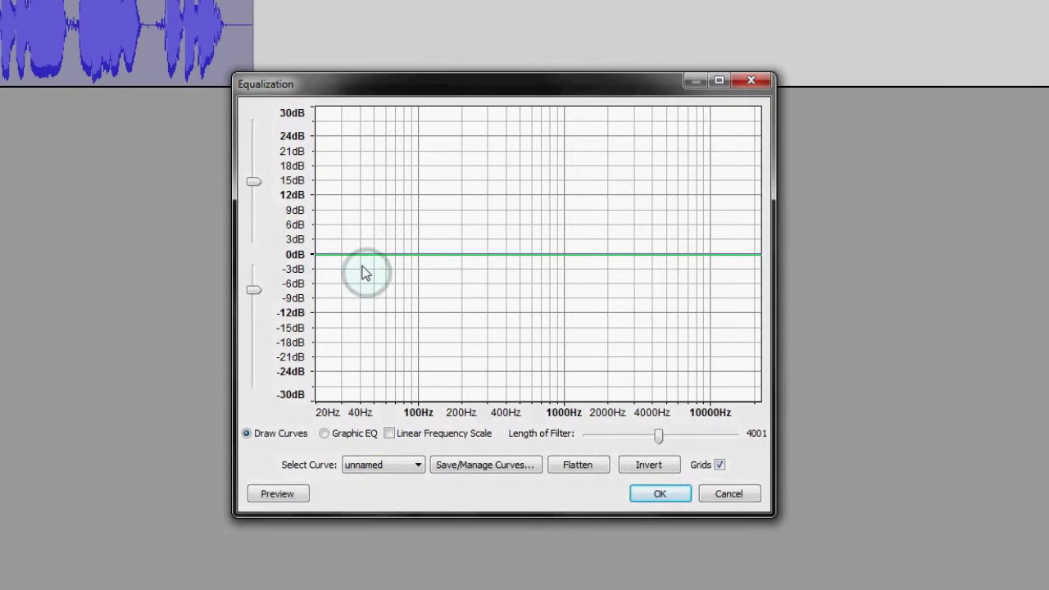
click(415, 467)
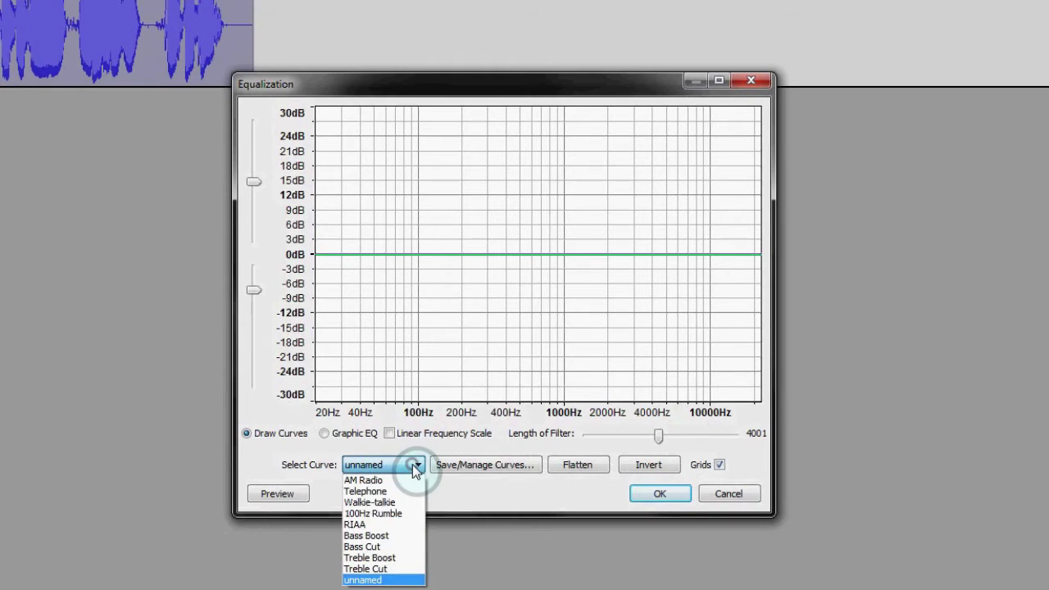
click(384, 514)
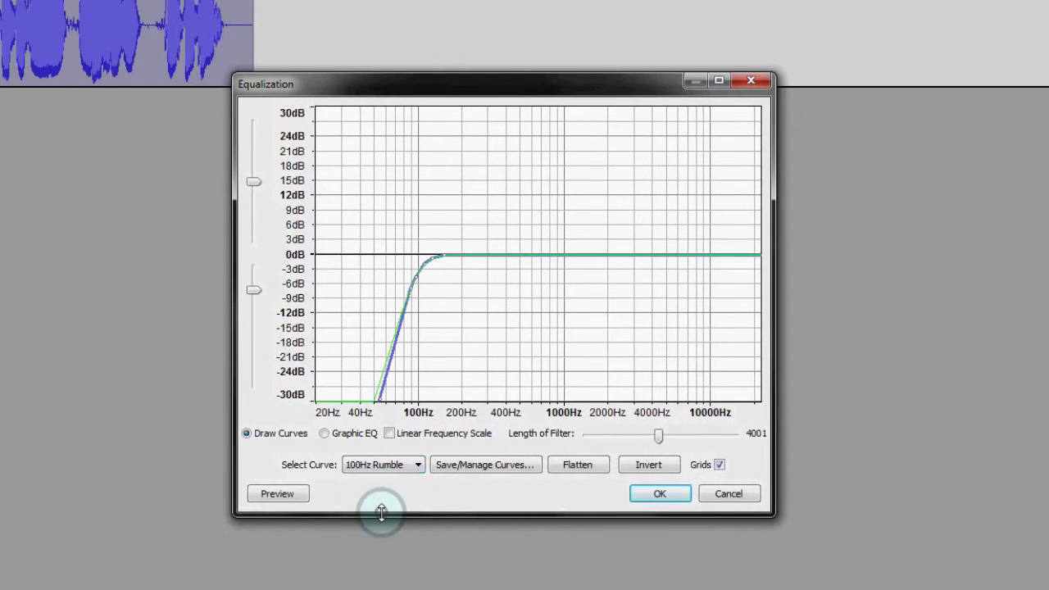
click(485, 256)
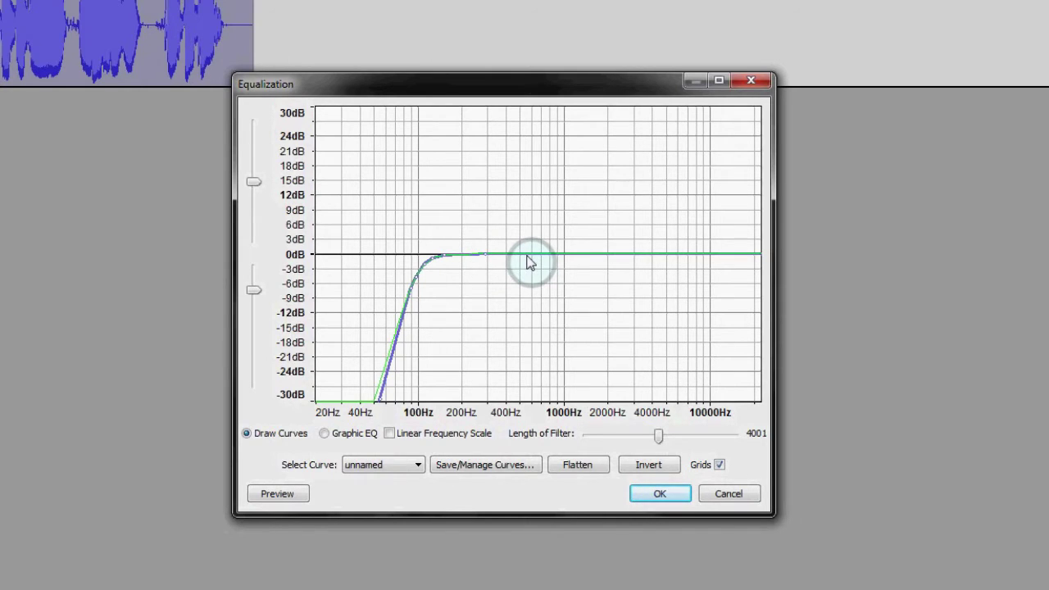
click(529, 254)
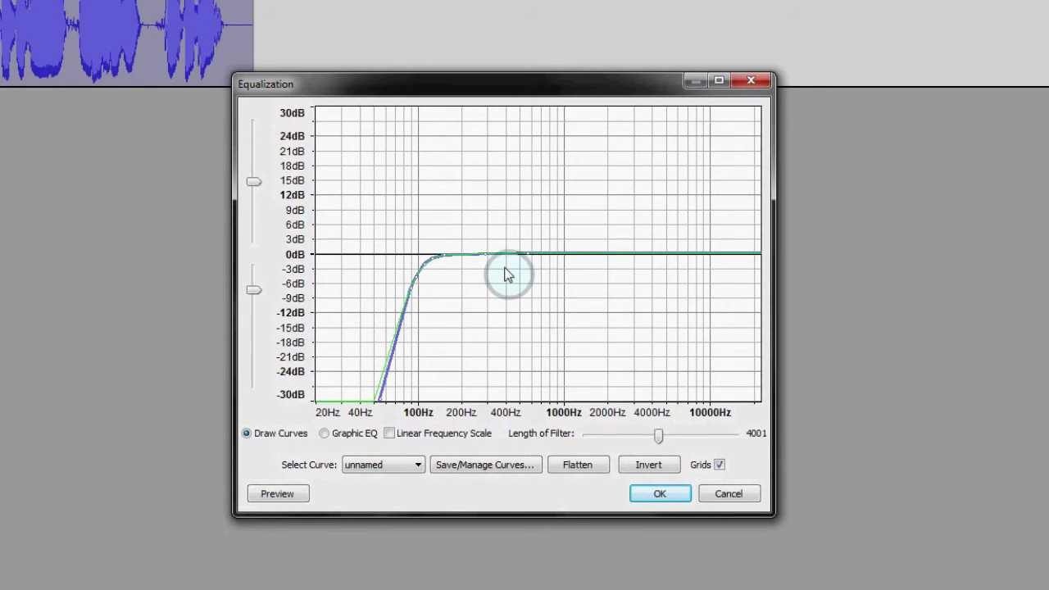
drag(508, 275, 500, 269)
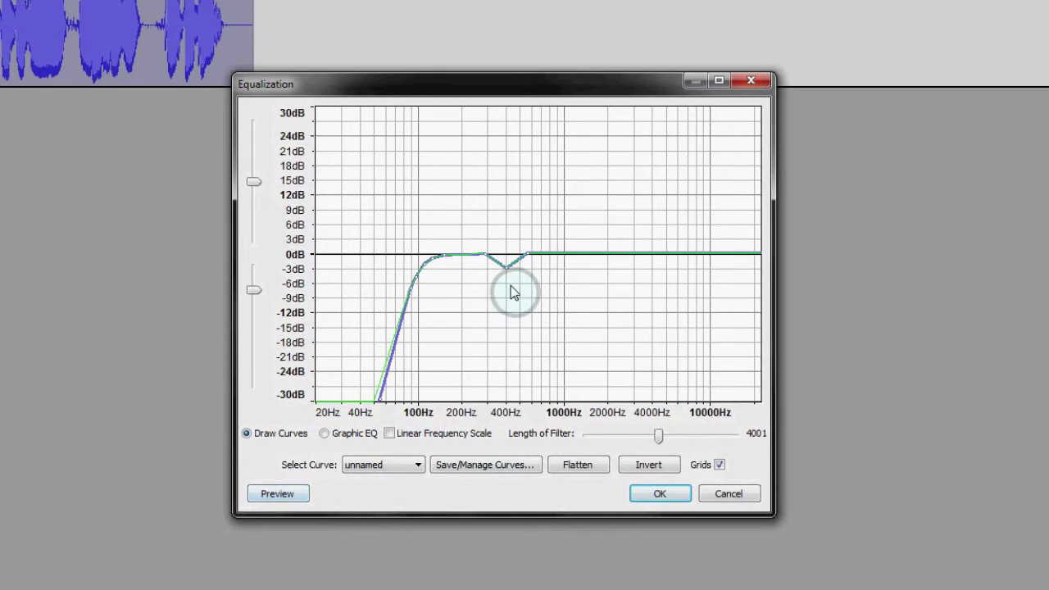
click(660, 494)
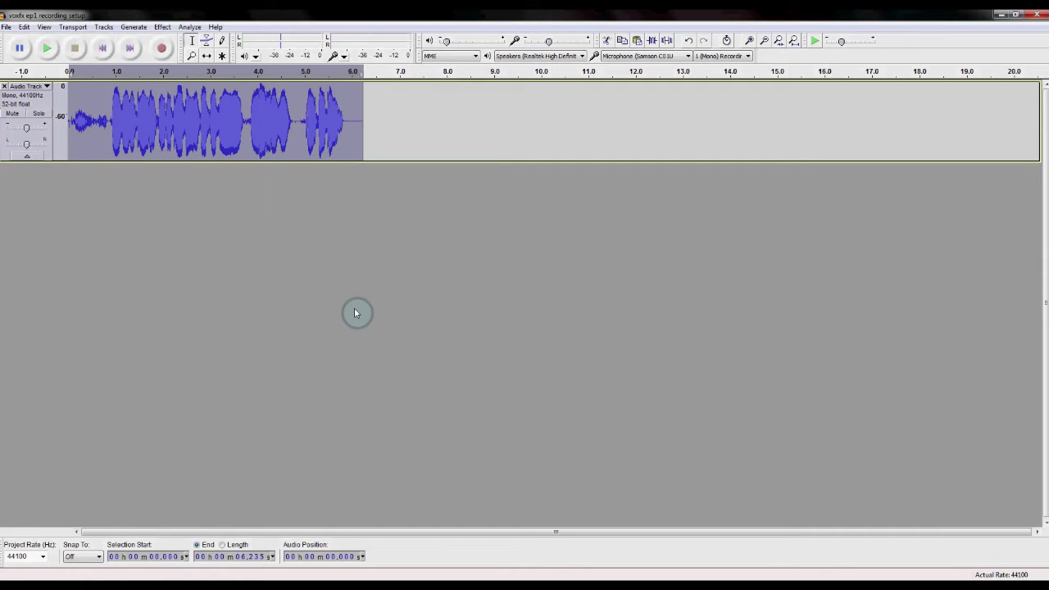
click(48, 49)
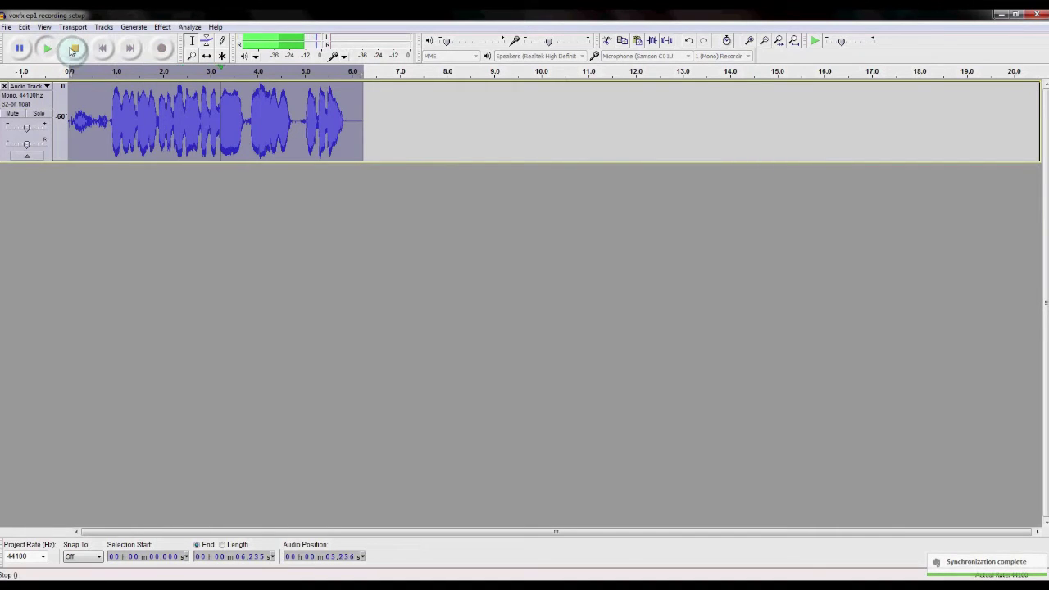
click(76, 50)
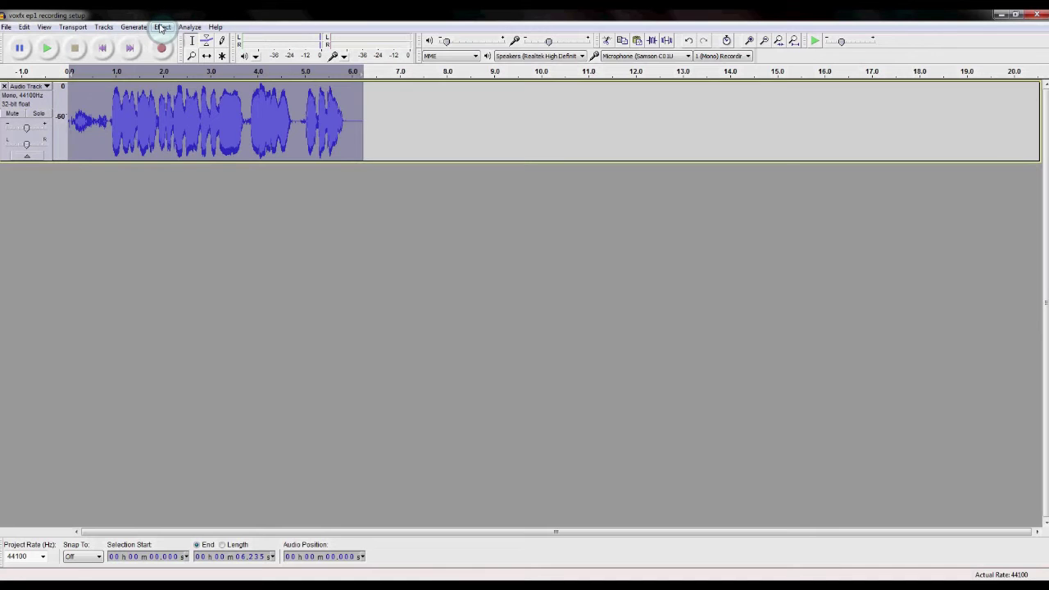
- Apply the Compressor at its default -30 dB threshold and 2:1 ratio
click(162, 27)
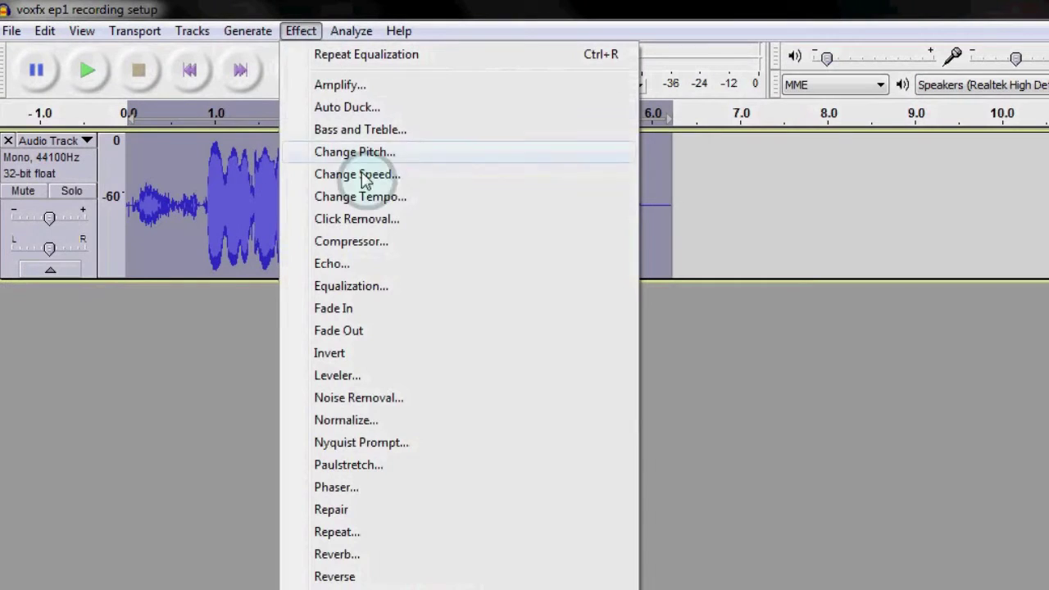
click(389, 250)
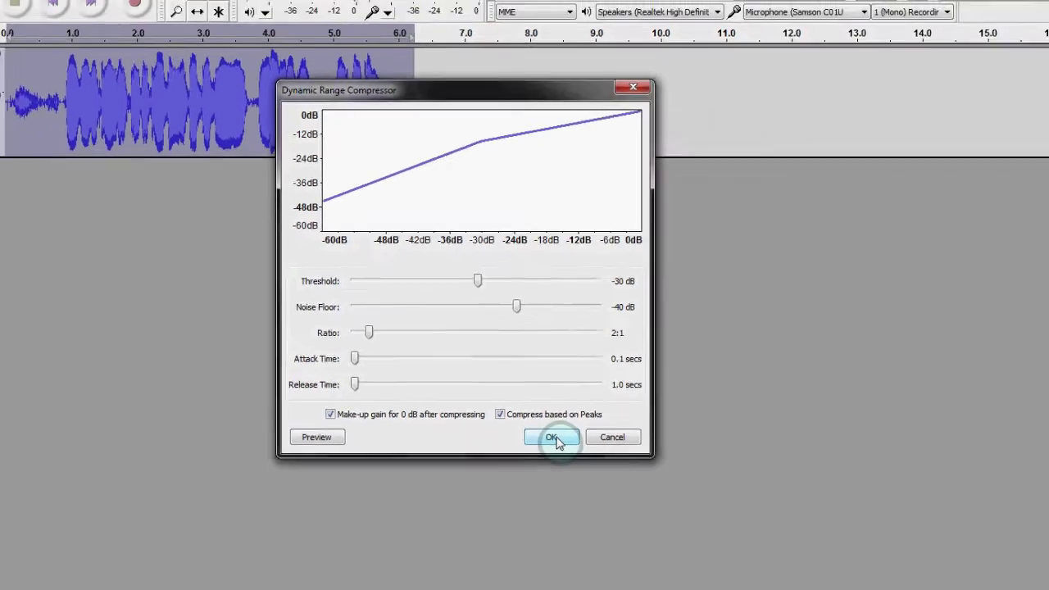
click(611, 486)
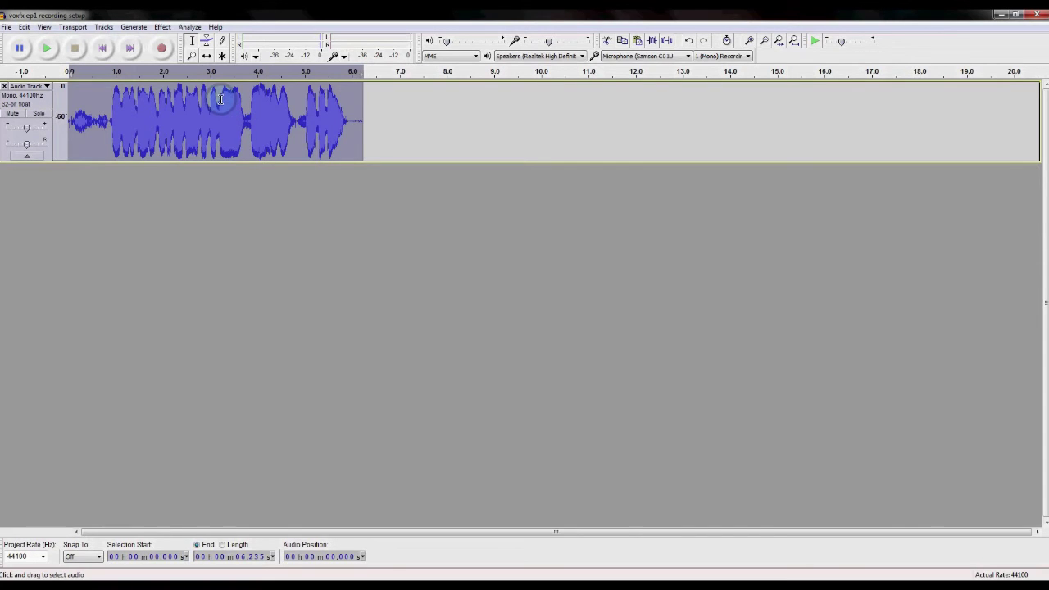
- Apply the Hard Limiter with its dB limit lowered to -0.1
click(161, 27)
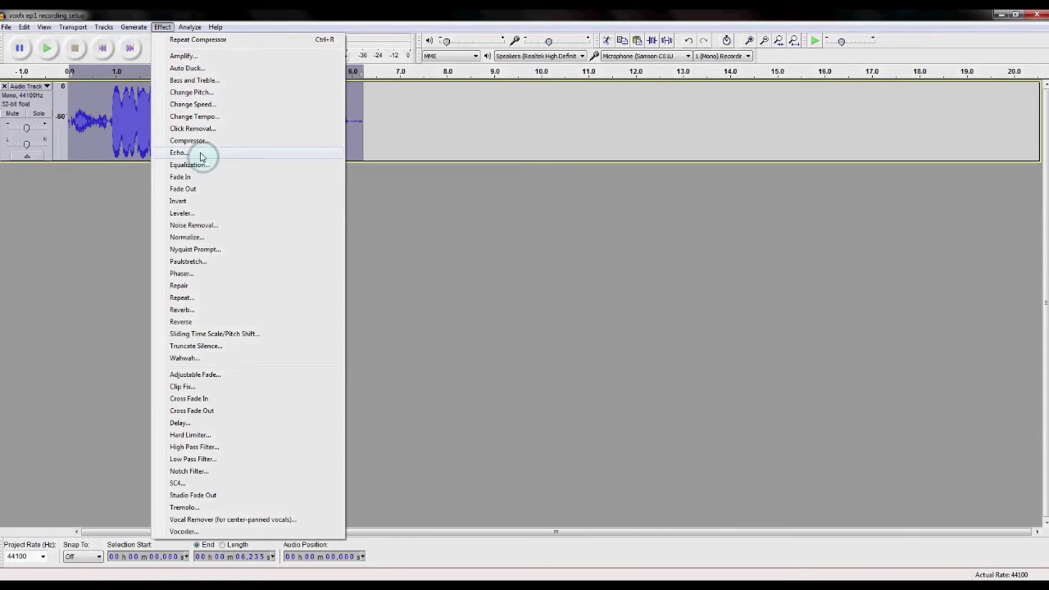
click(191, 140)
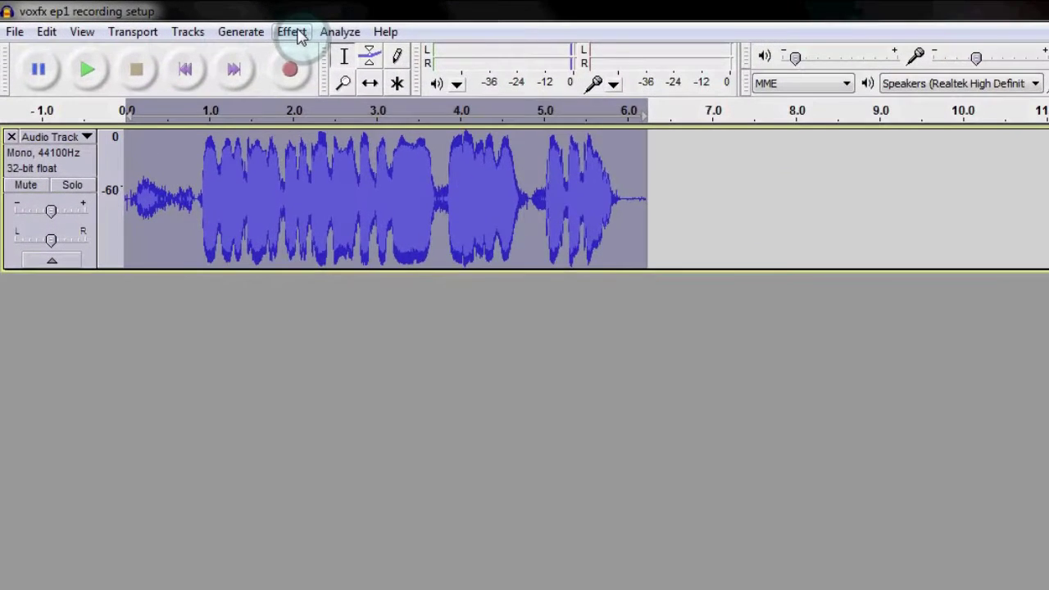
click(172, 27)
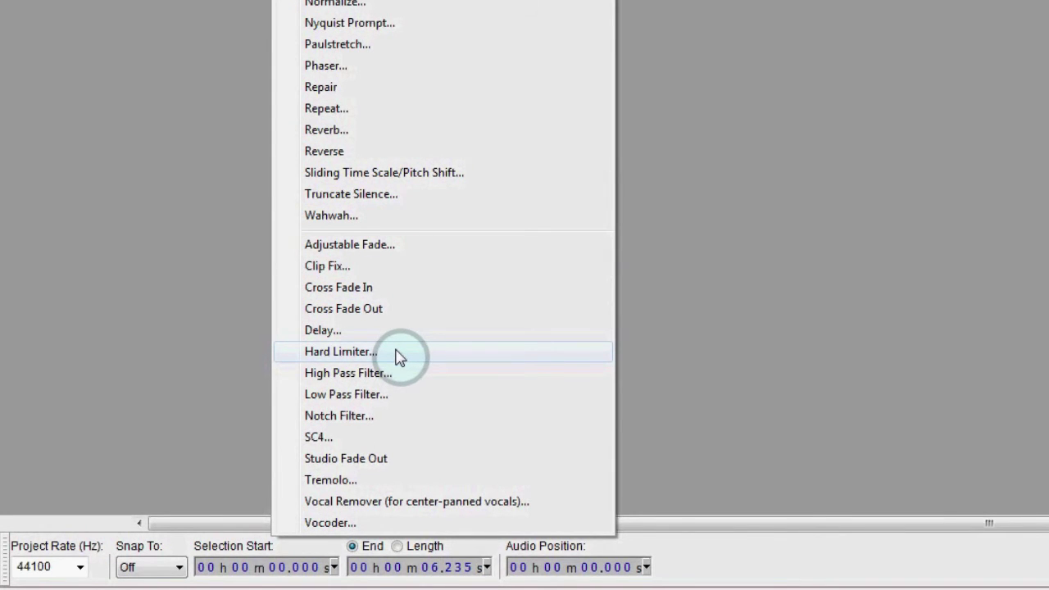
click(404, 351)
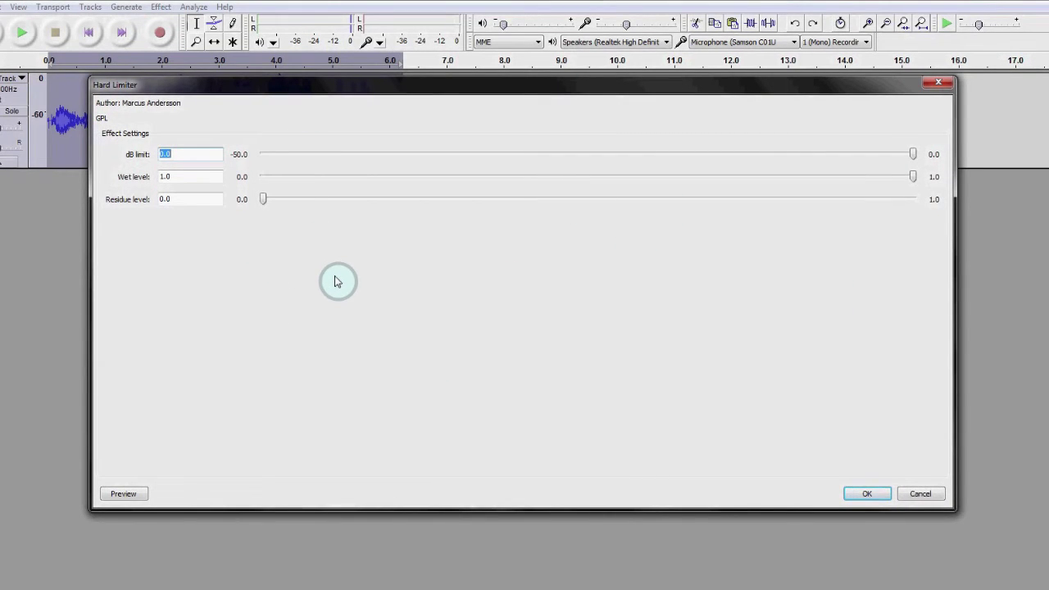
drag(917, 155, 913, 157)
click(912, 156)
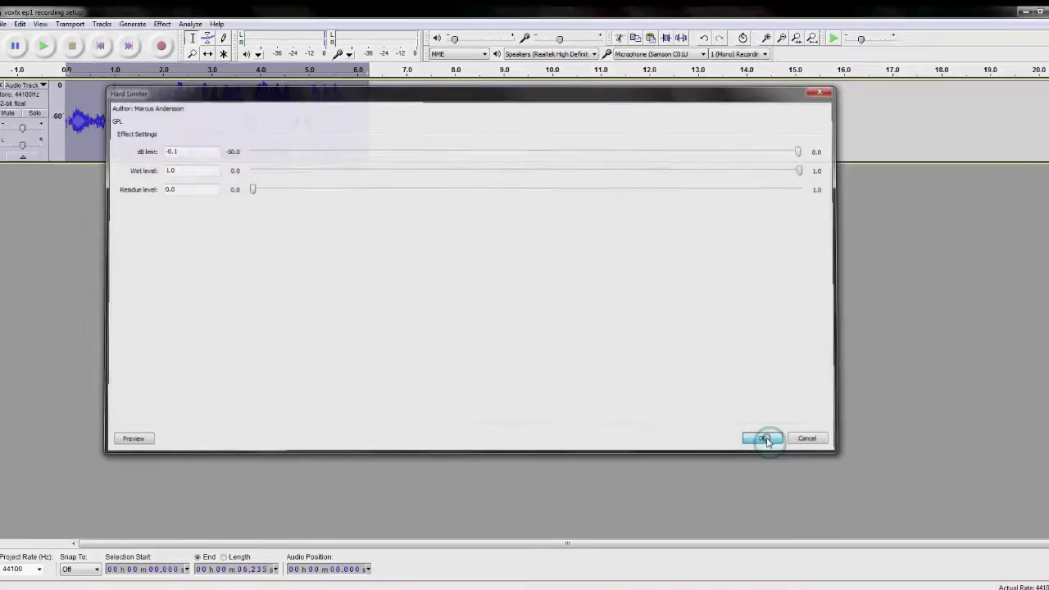
click(868, 495)
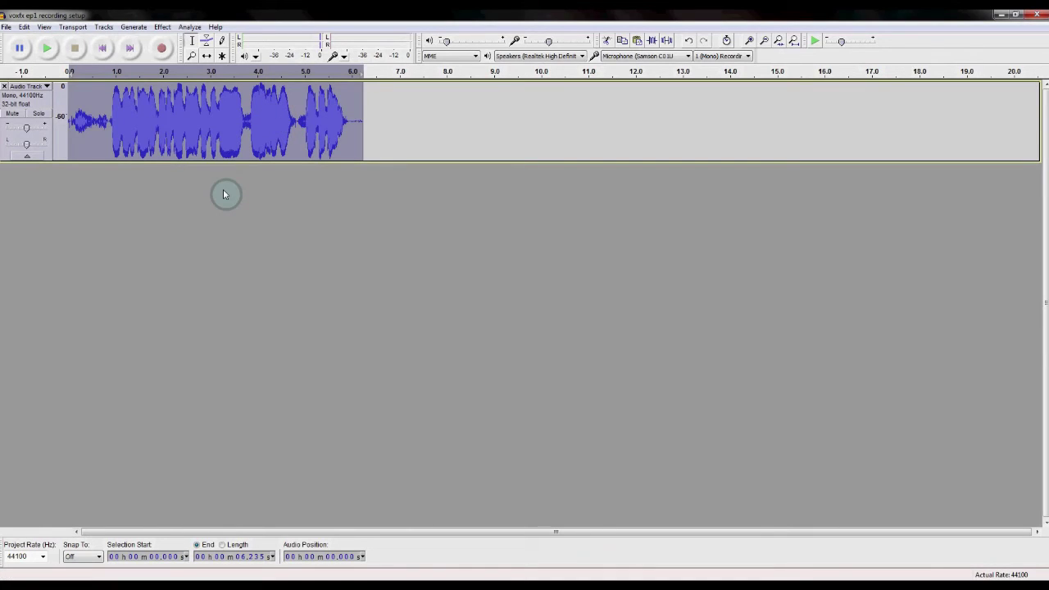
click(49, 49)
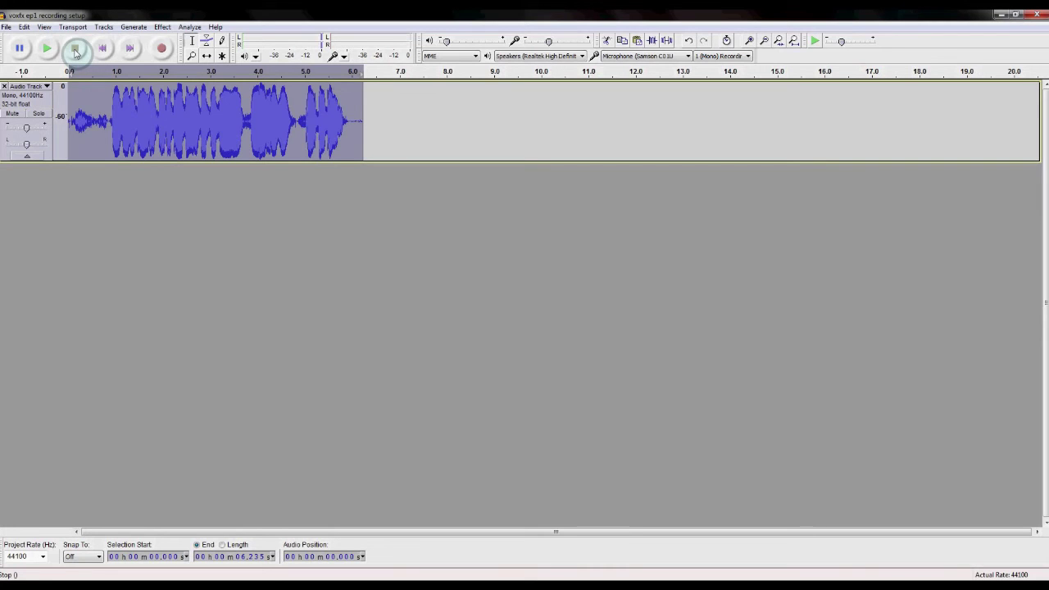
click(5, 27)
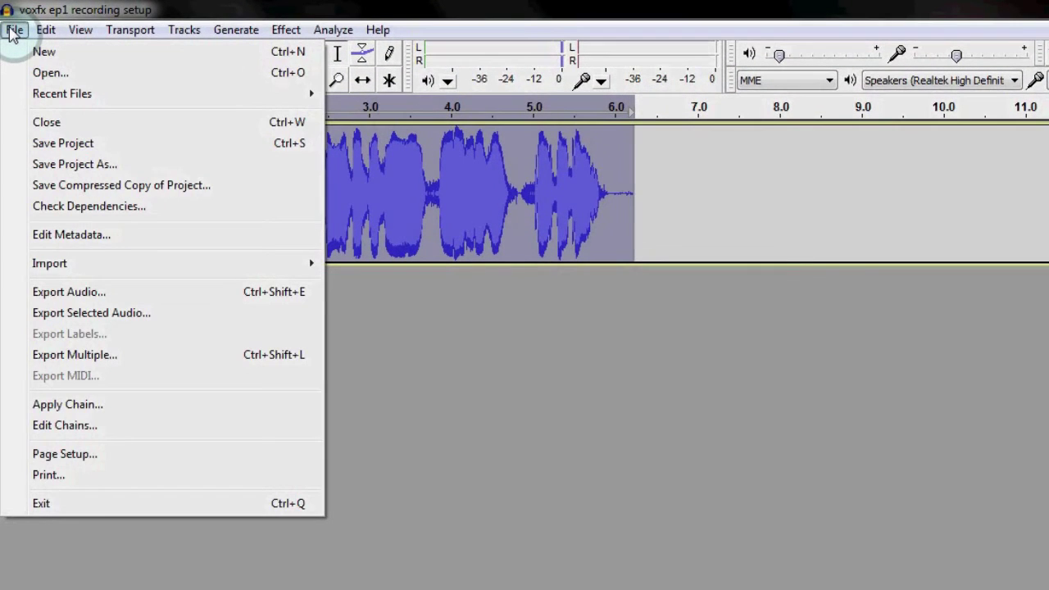
- Open the Export Audio dialog set to 16-bit PCM WAV in the Video Clips folder
click(115, 293)
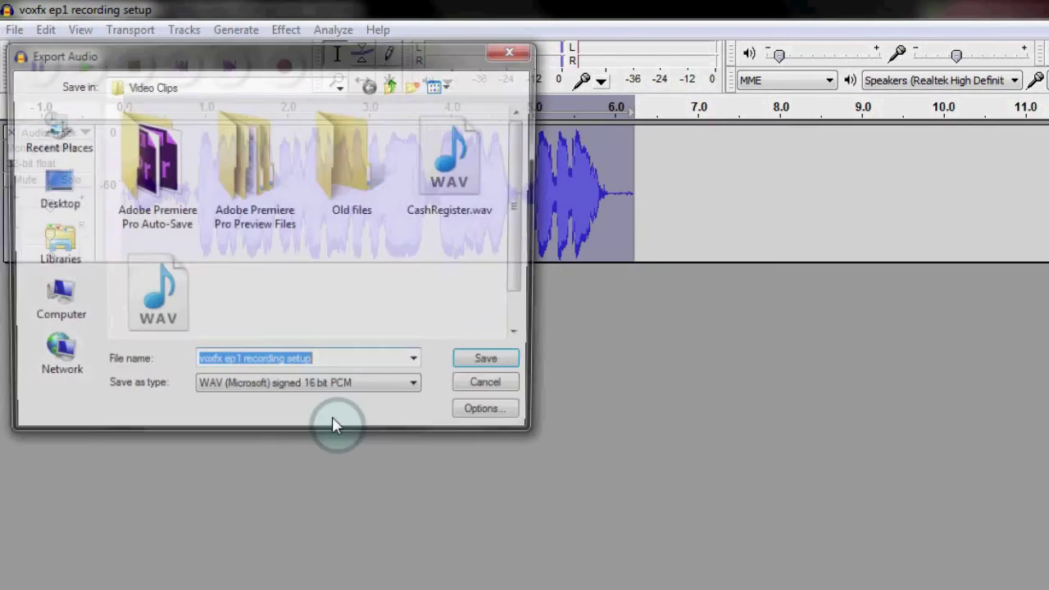